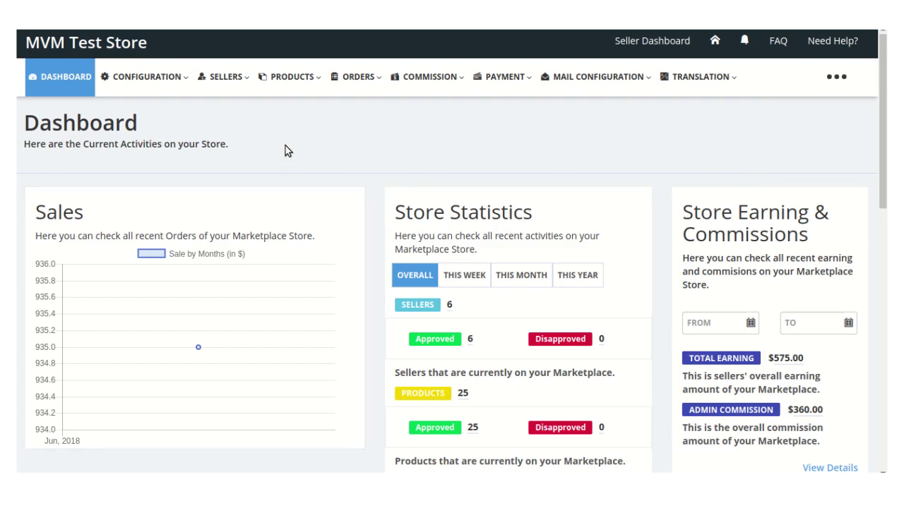
# Open the All Sellers list from the Sellers menu and browse its six active sellers
pyautogui.click(227, 81)
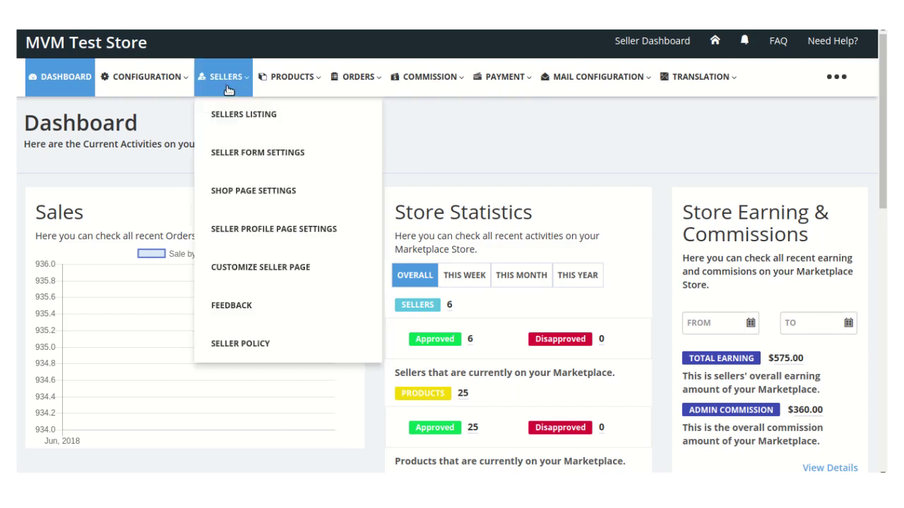
pyautogui.click(225, 125)
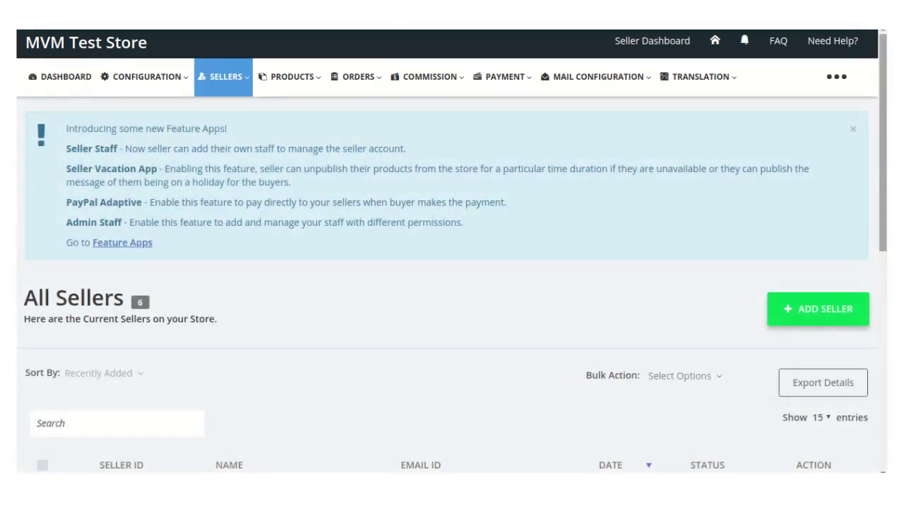
pyautogui.scroll(-4, 452, 283)
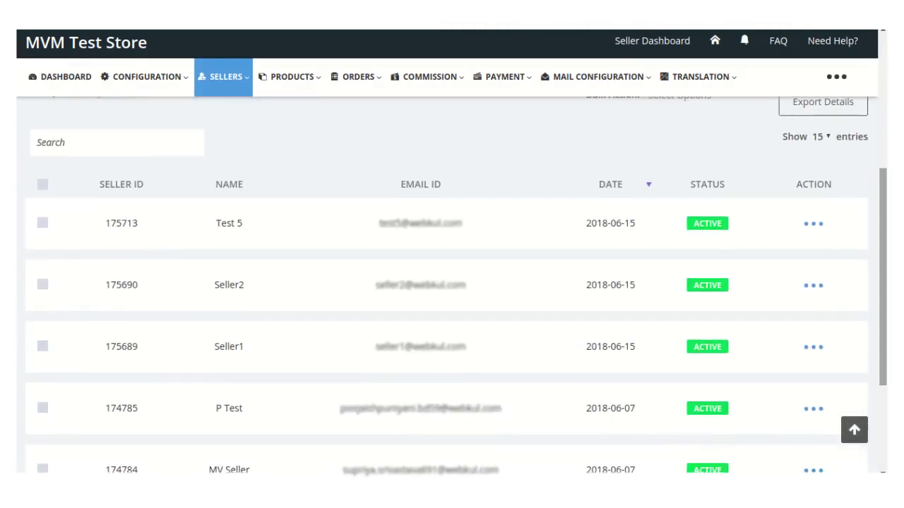
pyautogui.scroll(3, 452, 283)
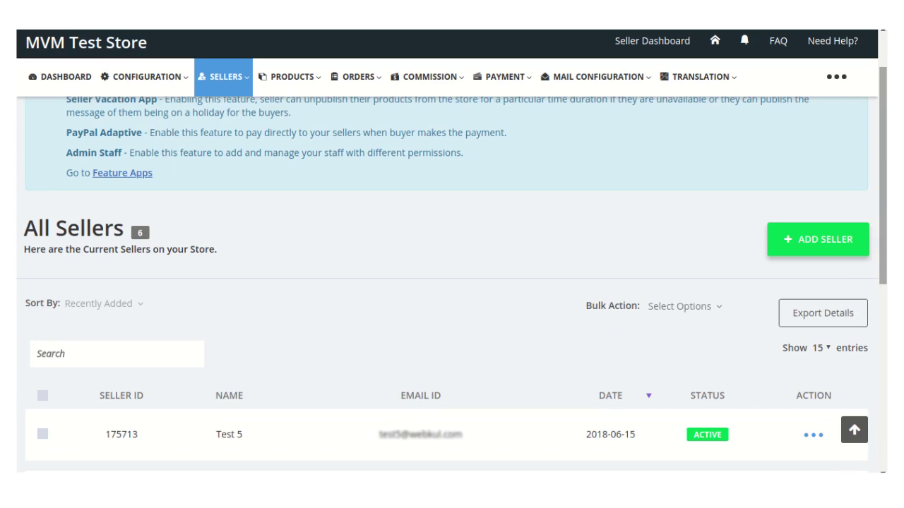
pyautogui.click(824, 241)
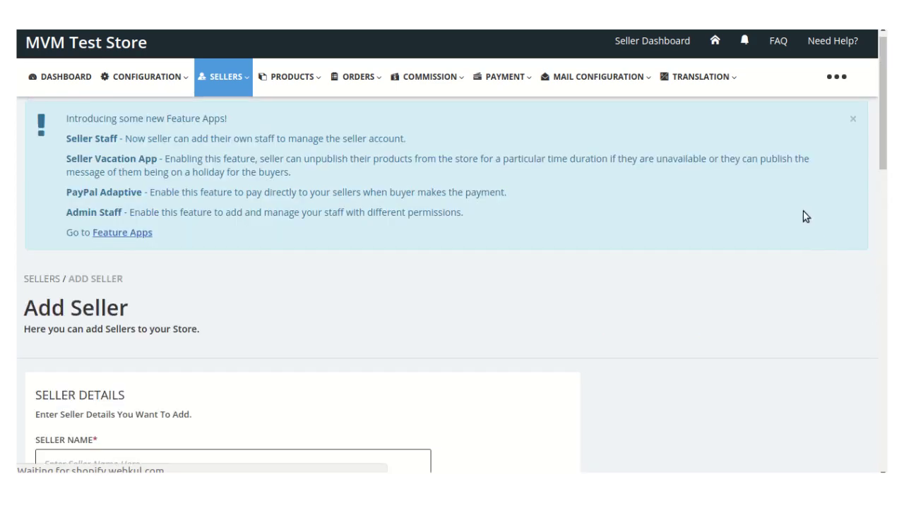
# Dismiss the feature-apps announcement on the Add Seller page and look over the form
pyautogui.click(852, 119)
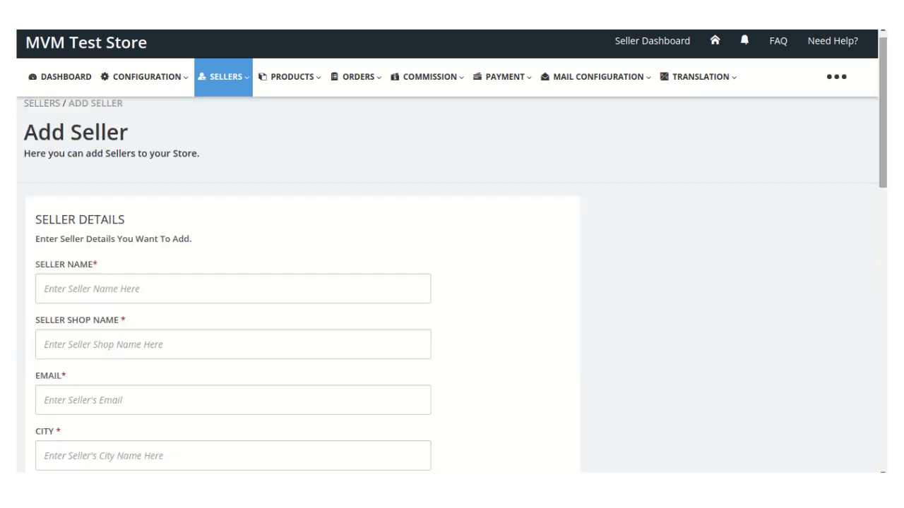
pyautogui.scroll(-2, 852, 119)
pyautogui.scroll(-2, 452, 282)
pyautogui.scroll(3, 451, 282)
pyautogui.scroll(2, 452, 282)
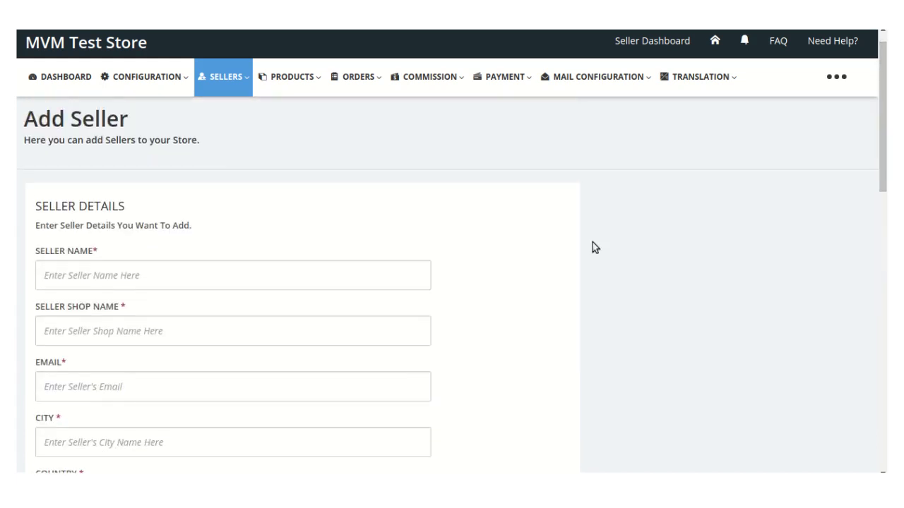
# Enter seller name 'Seller6' and shop name 'Seller shop'
pyautogui.click(159, 278)
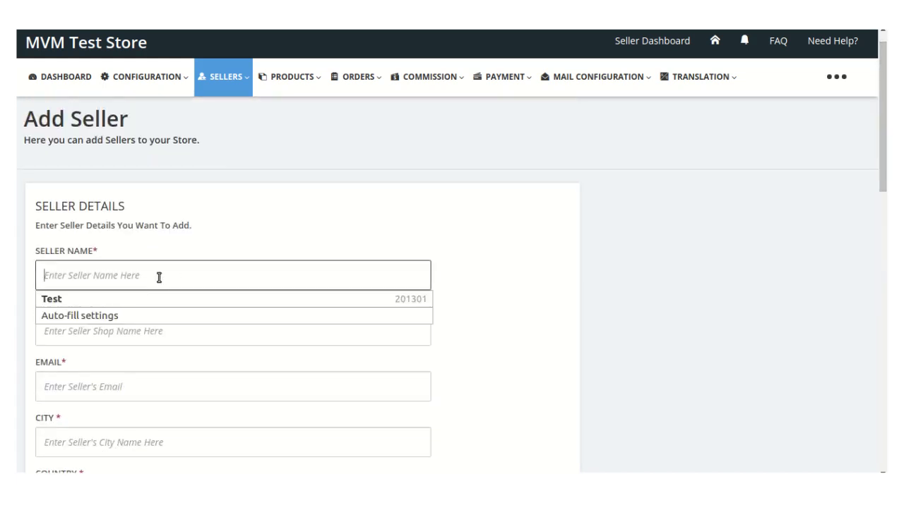
pyautogui.write('Se')
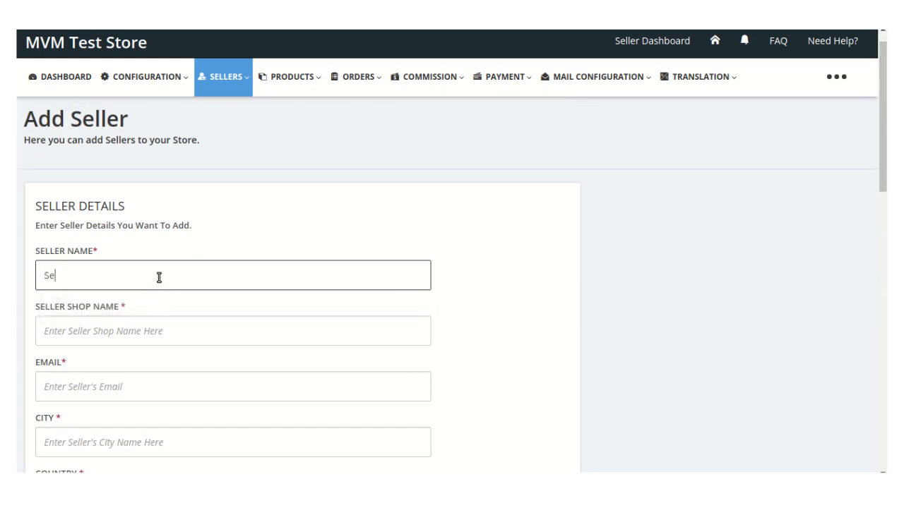
pyautogui.write('ller6')
pyautogui.click(165, 331)
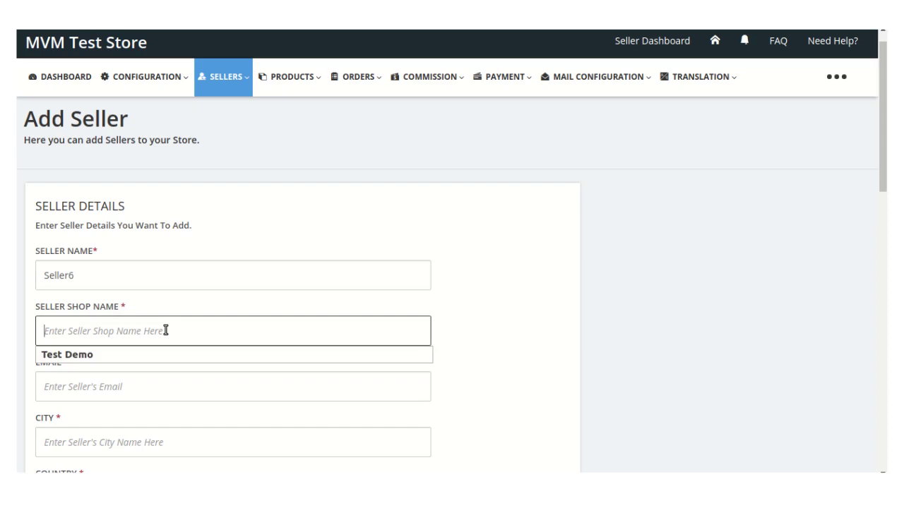
pyautogui.write('Seller s')
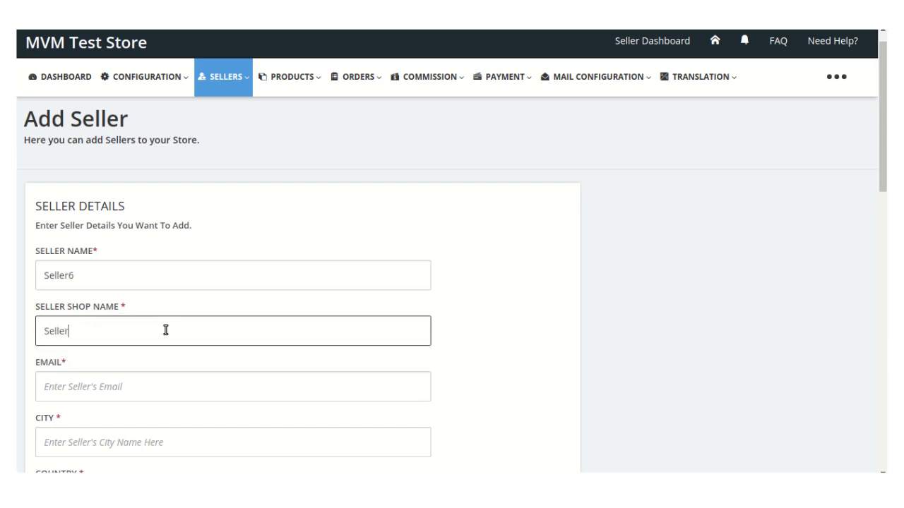
pyautogui.write('hop')
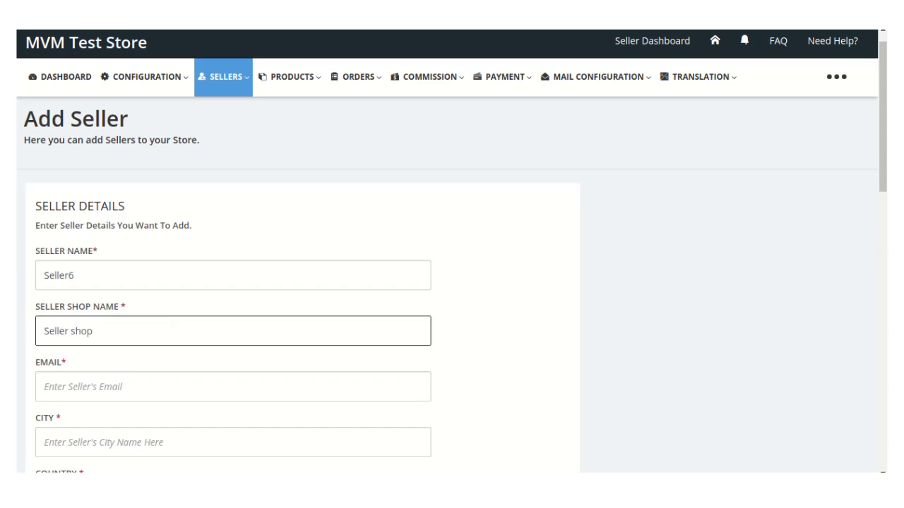
pyautogui.scroll(-1, 280, 257)
pyautogui.scroll(-1, 280, 256)
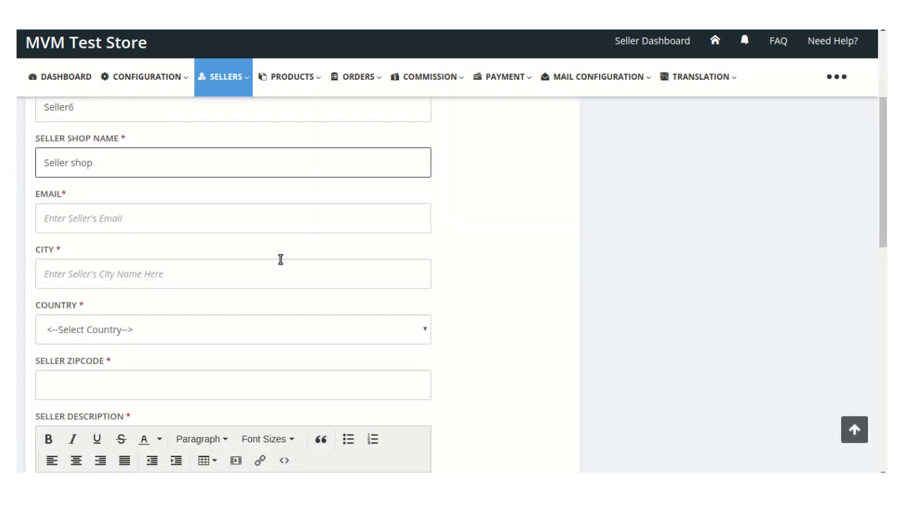
# Enter the seller's email address and the city 'New York'
pyautogui.click(128, 216)
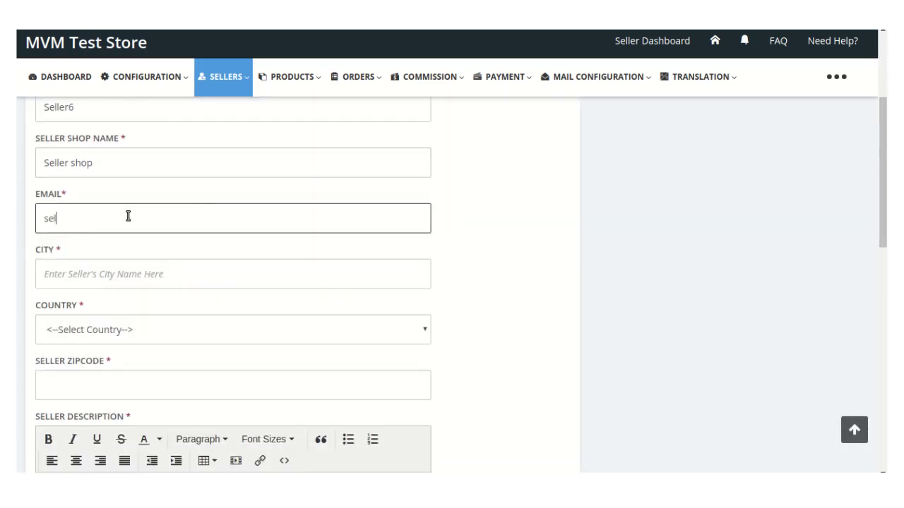
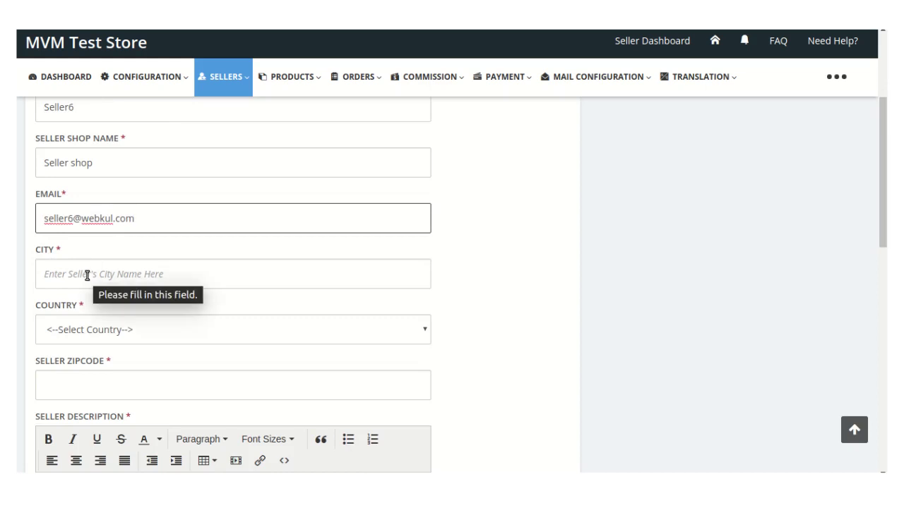
pyautogui.click(86, 276)
pyautogui.write('New York')
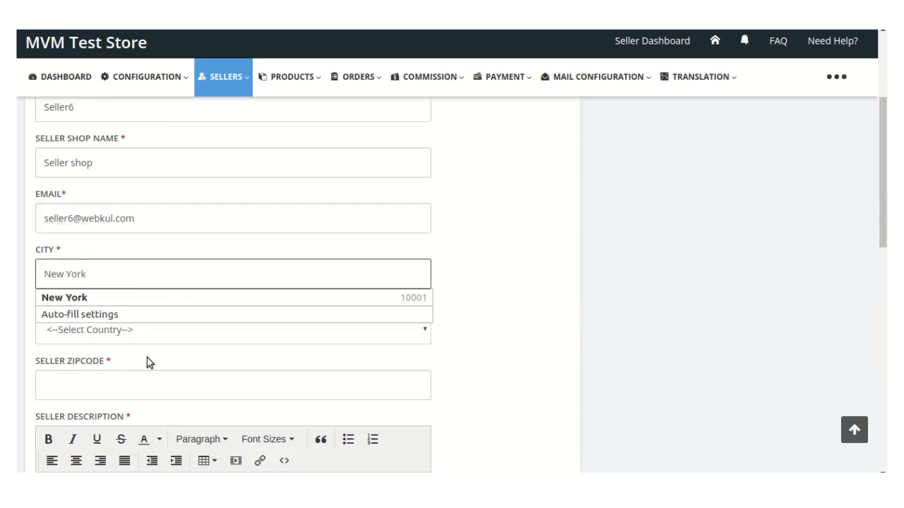
# Set the seller's country to United States
pyautogui.click(137, 336)
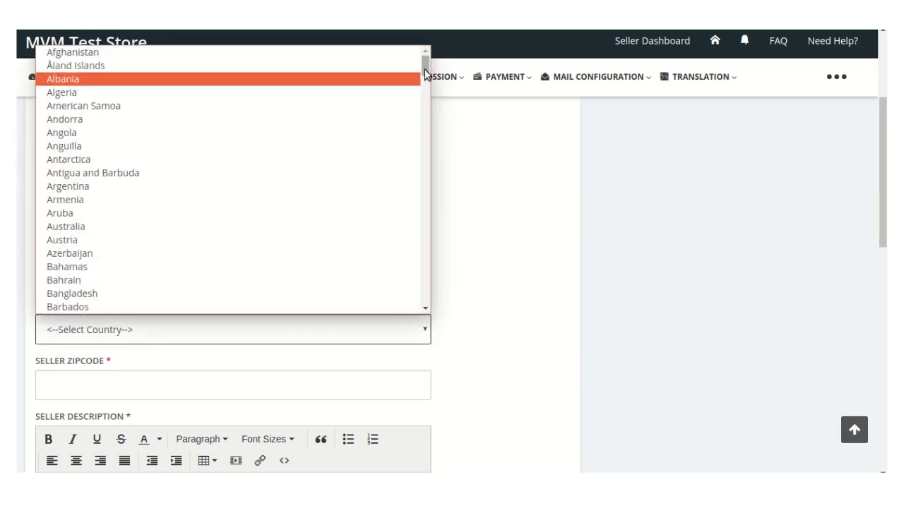
pyautogui.moveTo(426, 69); pyautogui.dragTo(427, 242)
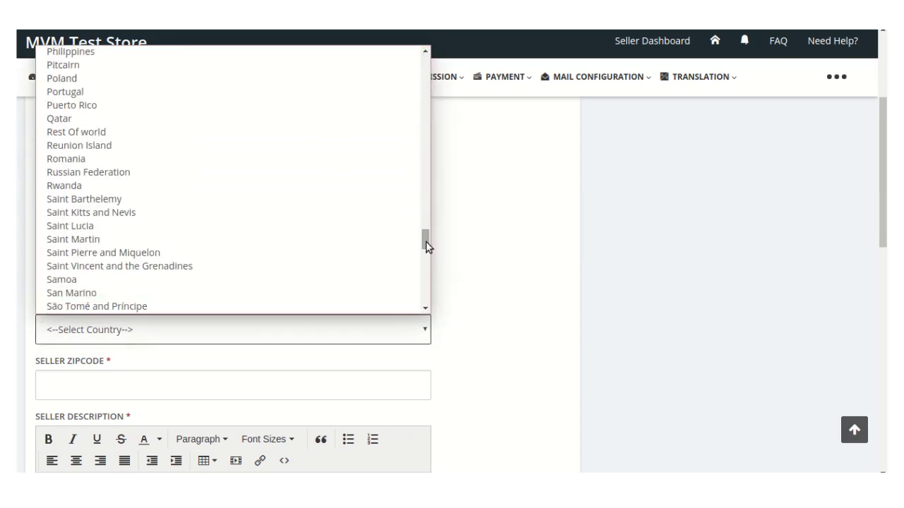
pyautogui.moveTo(426, 241); pyautogui.dragTo(426, 289)
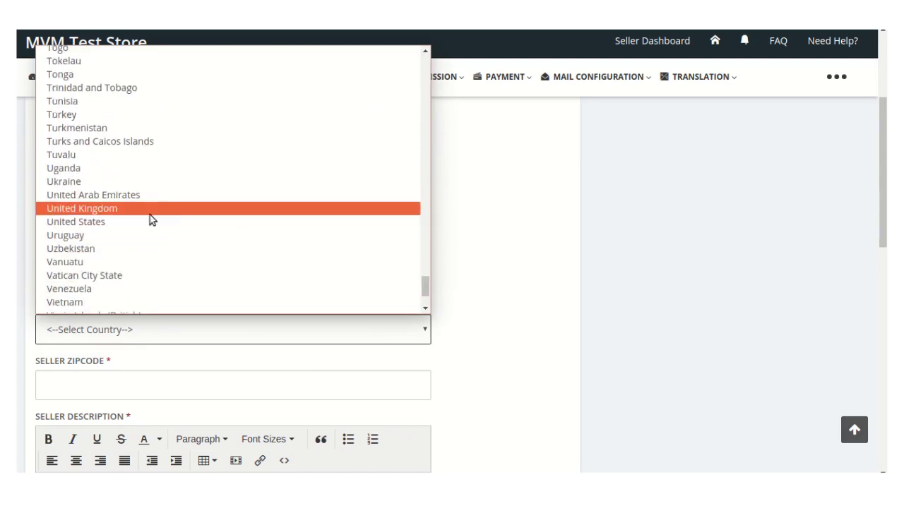
pyautogui.click(148, 223)
pyautogui.click(442, 265)
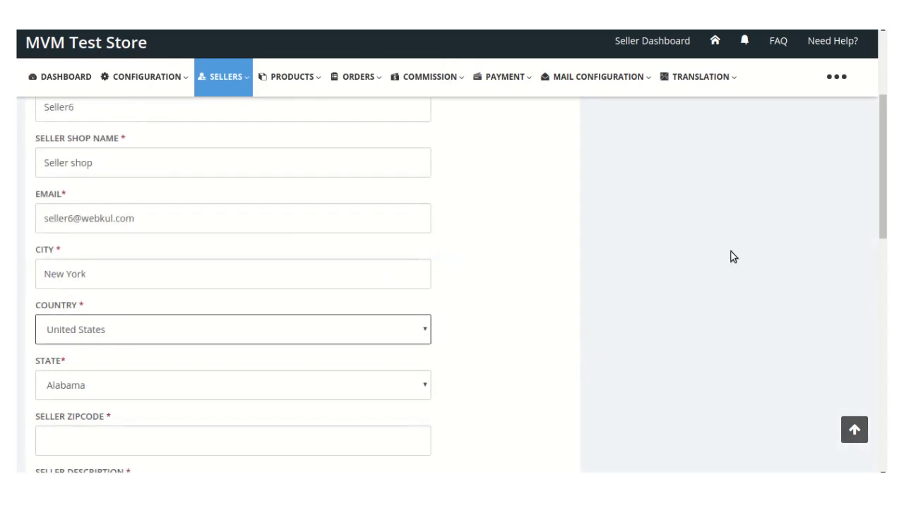
pyautogui.scroll(-2, 353, 291)
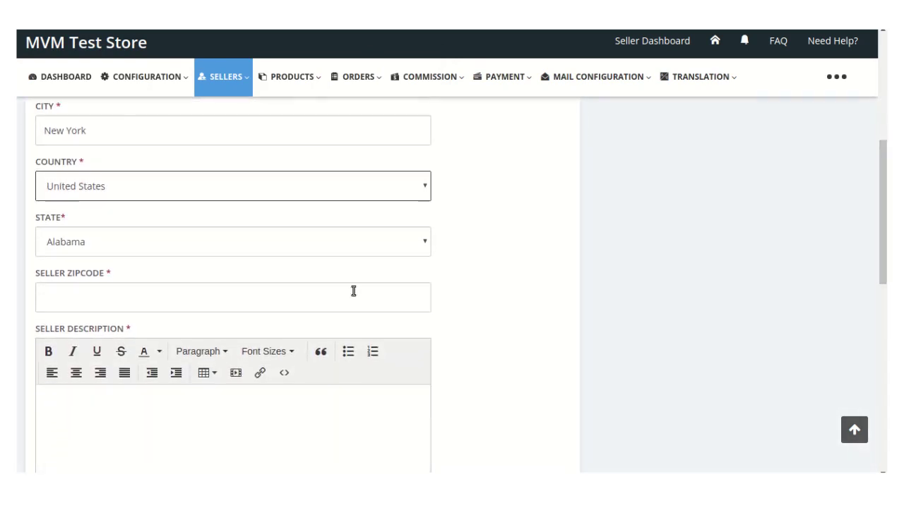
# Set the seller's state to New York and zipcode to 10001
pyautogui.click(178, 253)
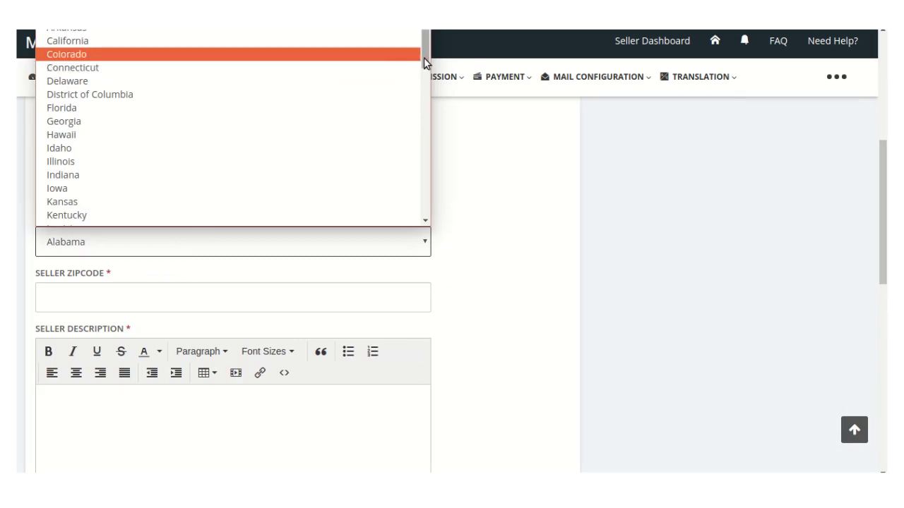
pyautogui.moveTo(423, 58); pyautogui.dragTo(423, 144)
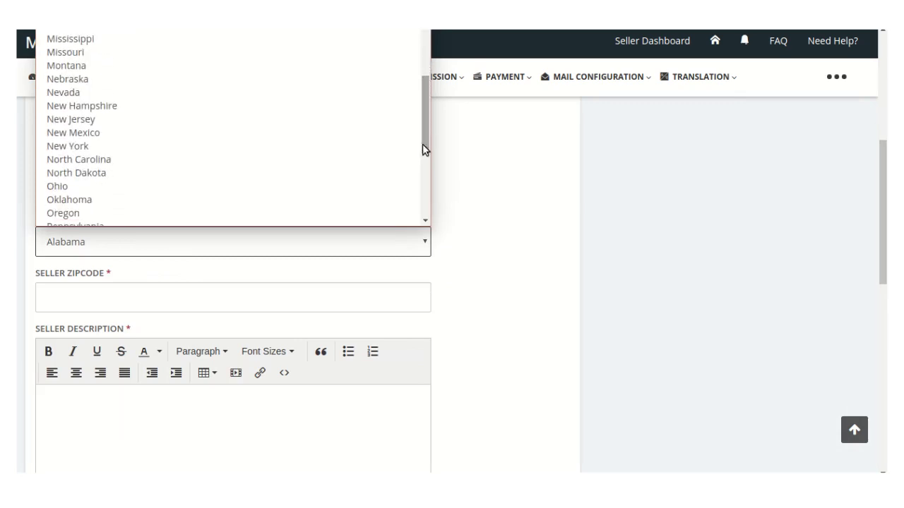
pyautogui.click(53, 146)
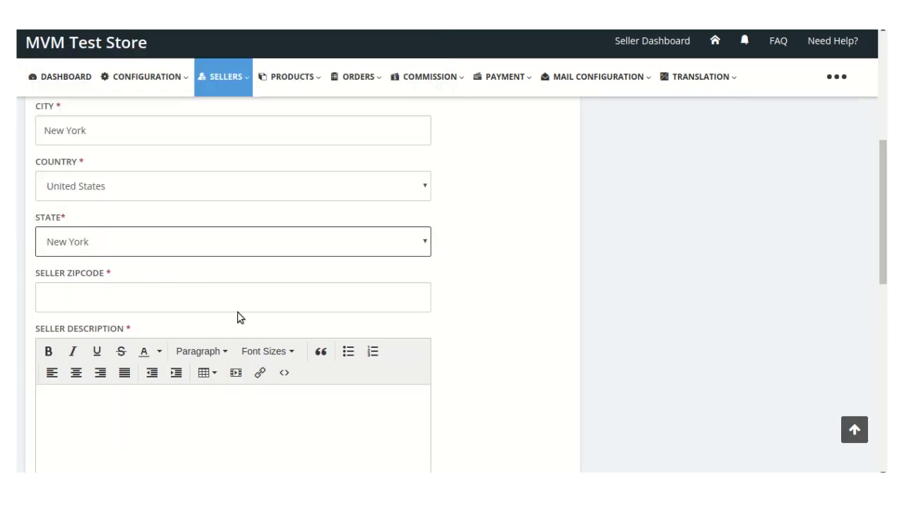
pyautogui.click(140, 292)
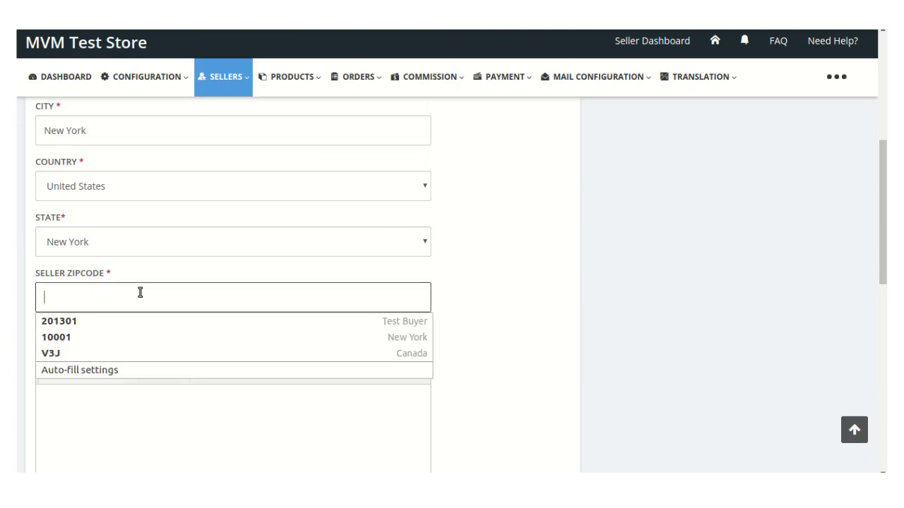
pyautogui.write('10001')
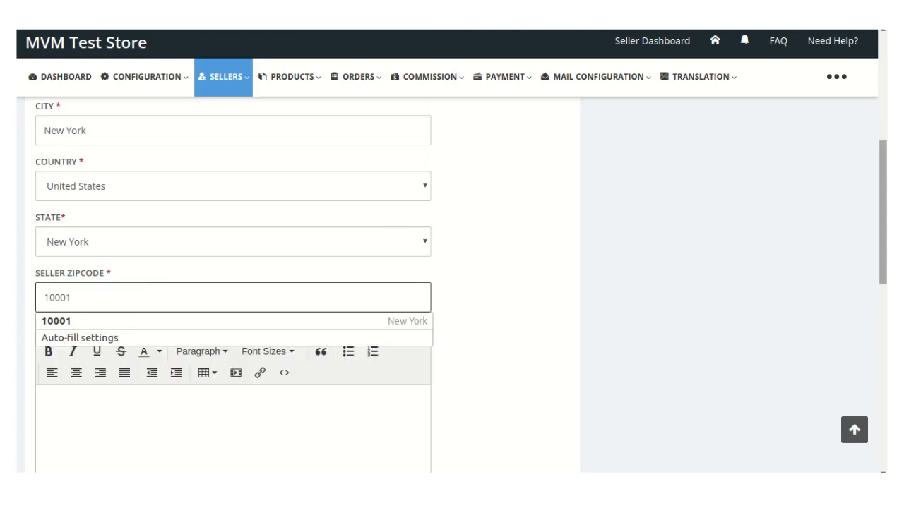
pyautogui.scroll(-2, 537, 313)
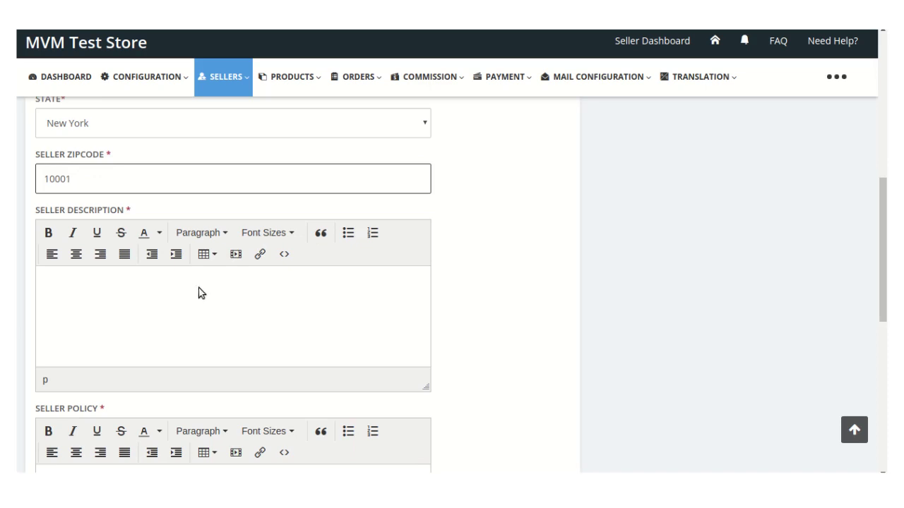
# Enter 'Test Seller' in the seller description editor and scroll down to the password section
pyautogui.click(193, 278)
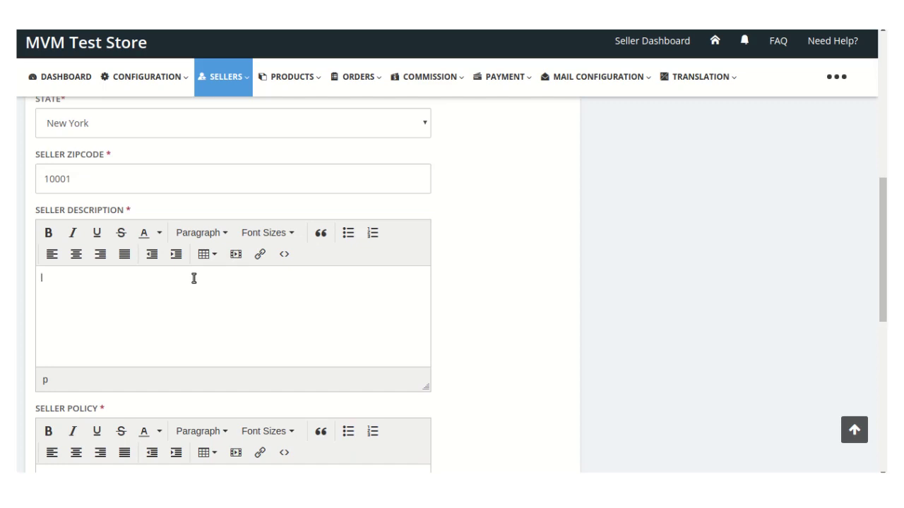
pyautogui.write('Test Se')
pyautogui.write('ller')
pyautogui.scroll(-1, 696, 302)
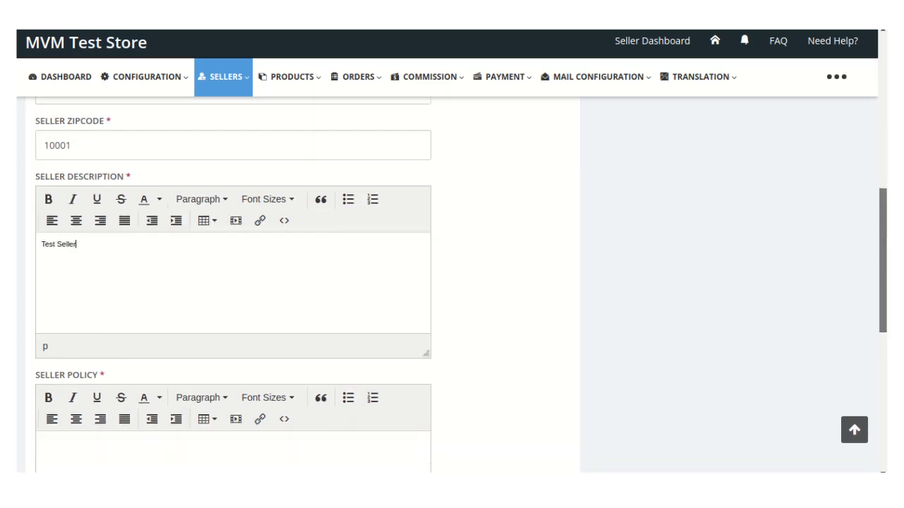
pyautogui.scroll(-2, 873, 357)
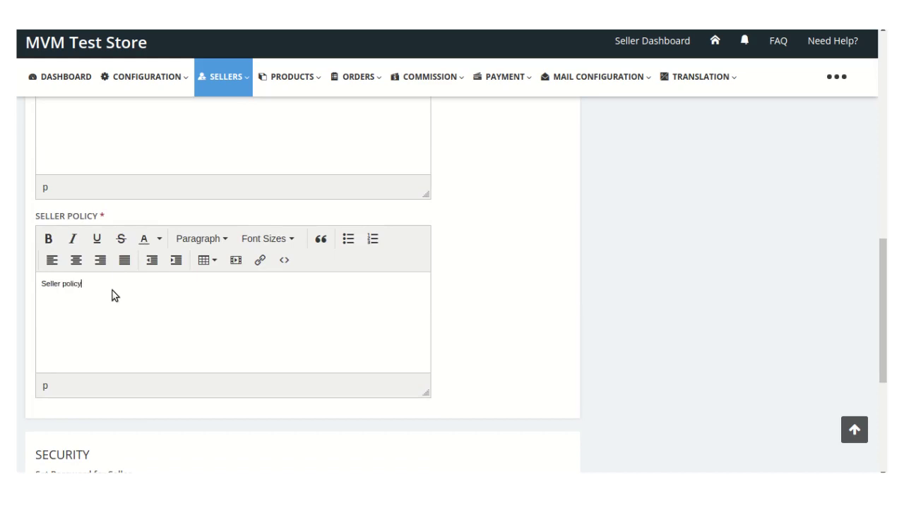
pyautogui.scroll(-3, 882, 310)
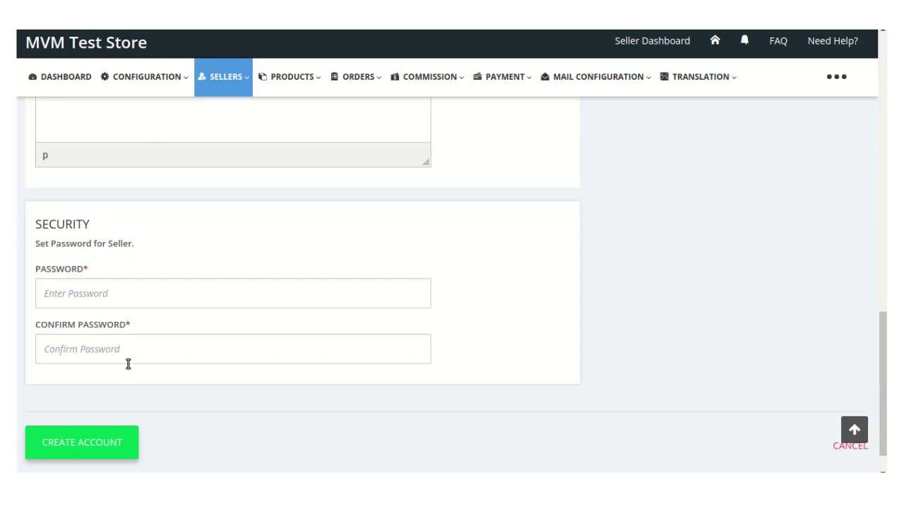
# Fill in the seller's password and re-enter it in Confirm Password
pyautogui.click(102, 294)
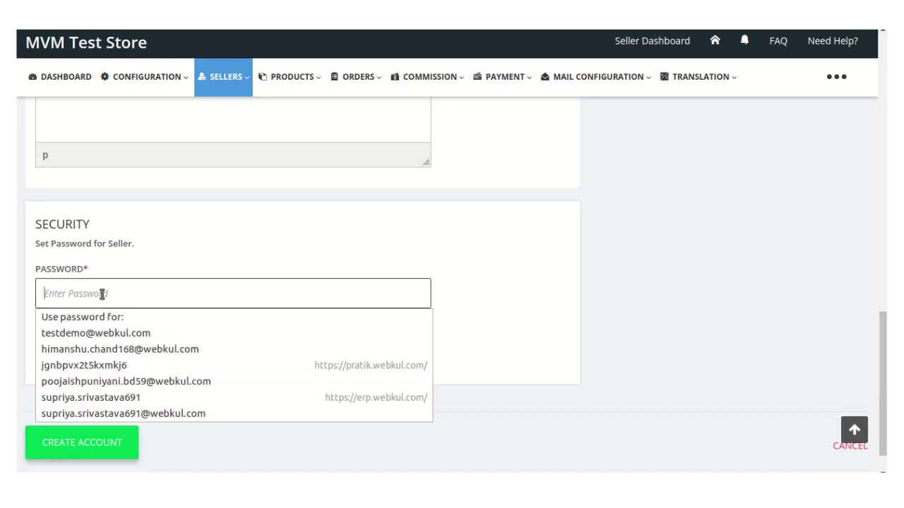
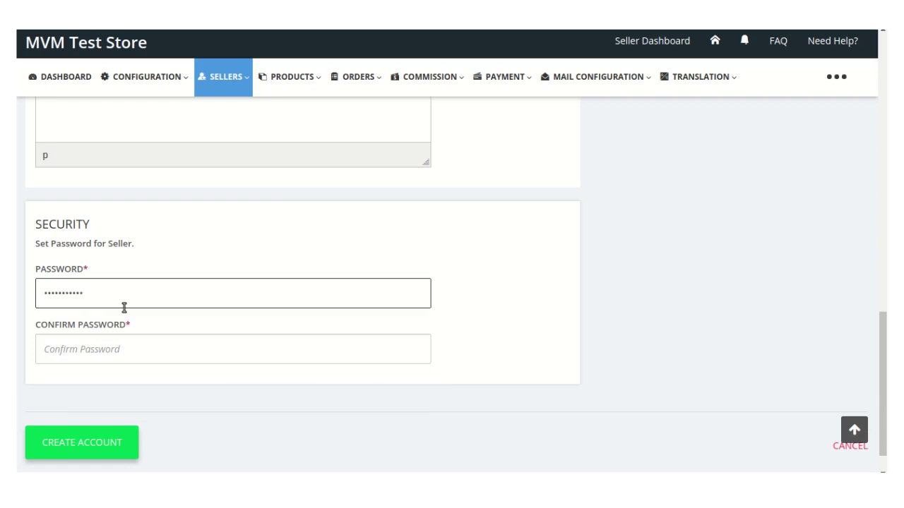
pyautogui.click(106, 348)
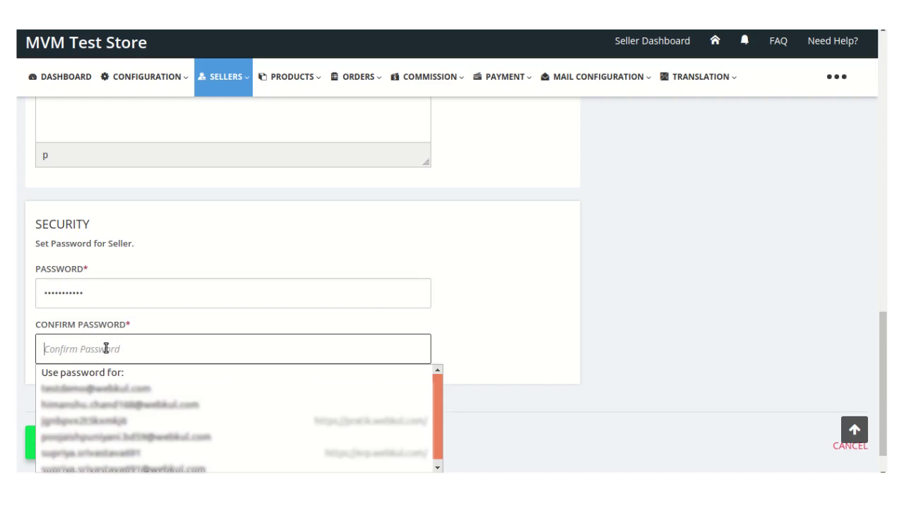
pyautogui.click(106, 348)
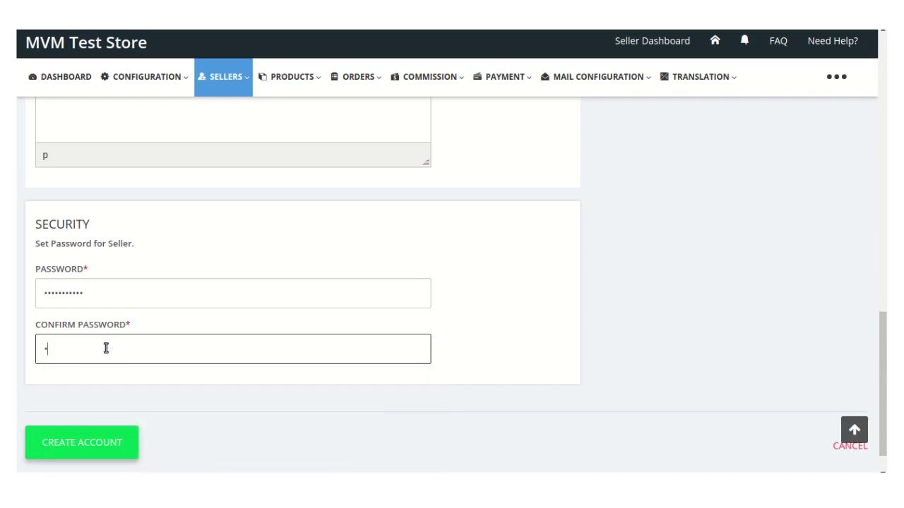
pyautogui.click(106, 348)
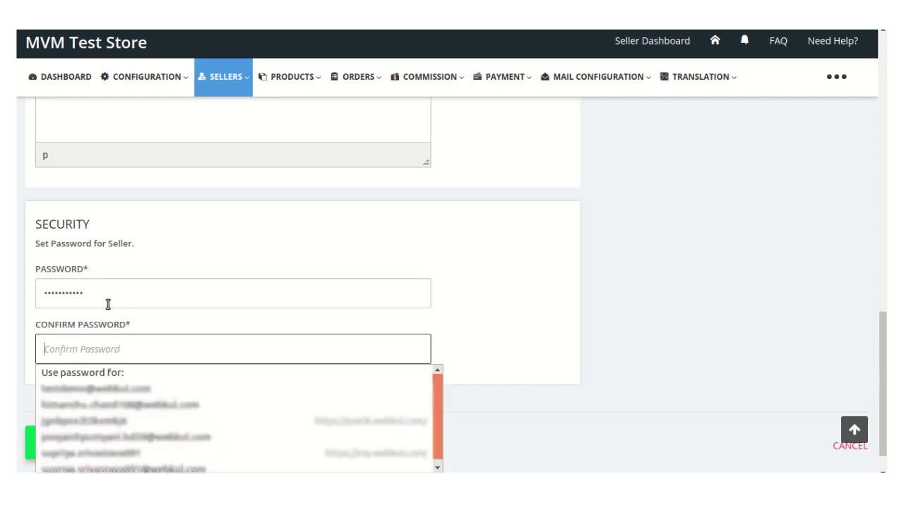
pyautogui.moveTo(103, 288); pyautogui.dragTo(34, 298)
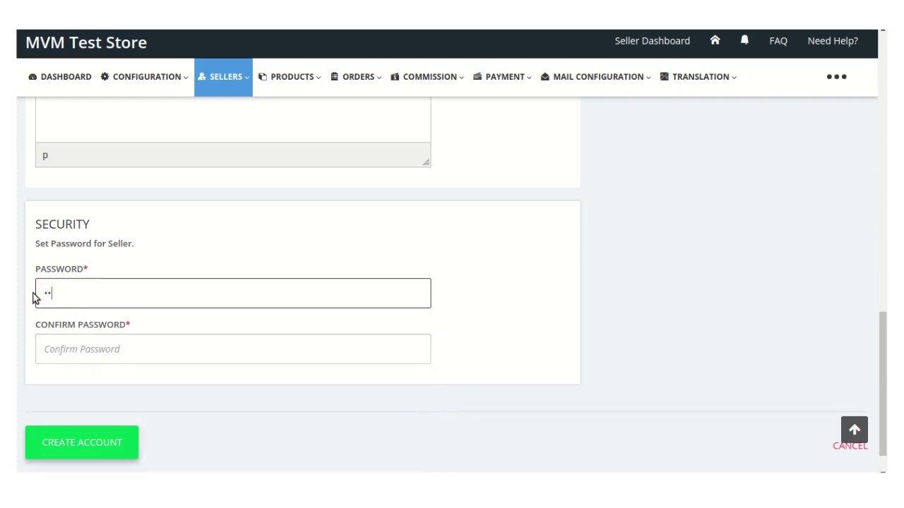
pyautogui.click(63, 352)
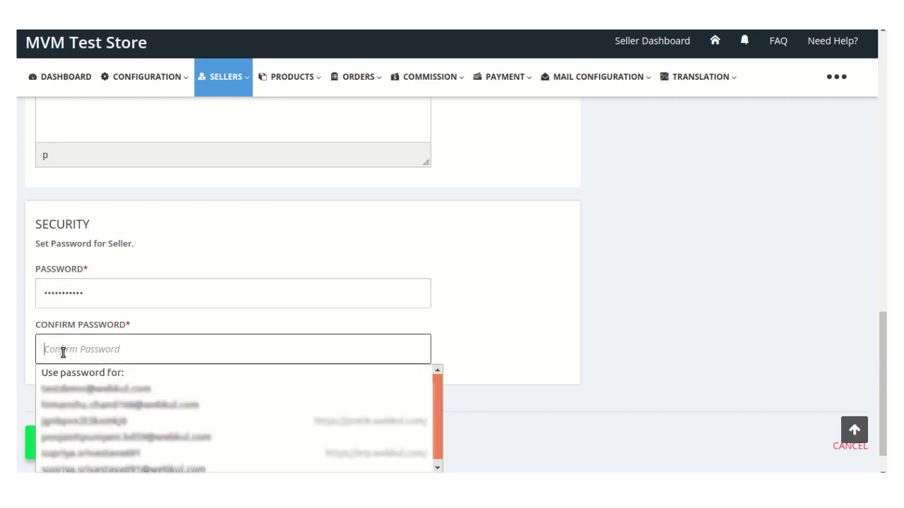
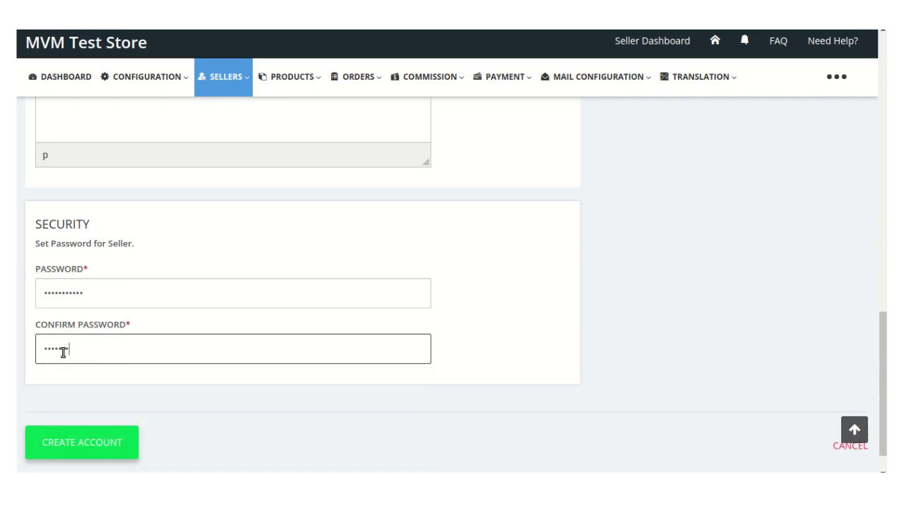
pyautogui.moveTo(882, 363)
pyautogui.mouseDown()
pyautogui.moveTo(882, 83)
pyautogui.moveTo(883, 396)
pyautogui.mouseUp()
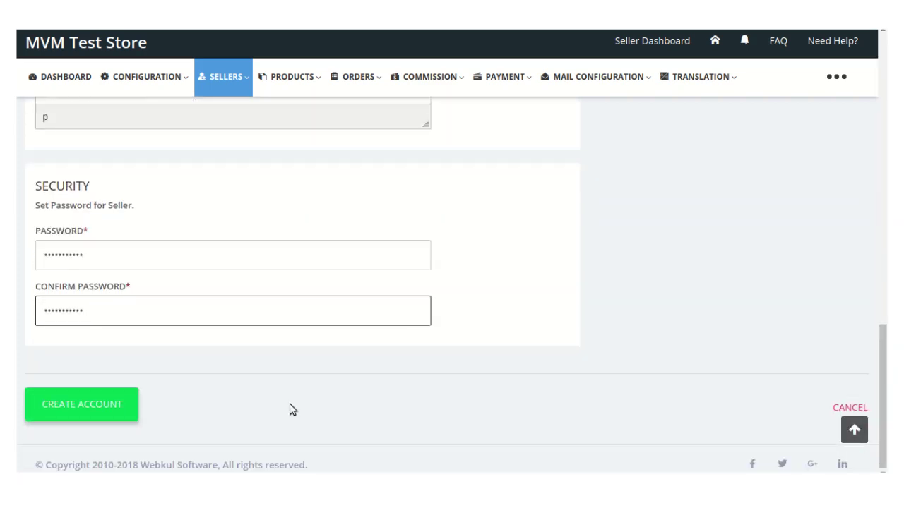
# Create the Seller6 account
pyautogui.click(88, 413)
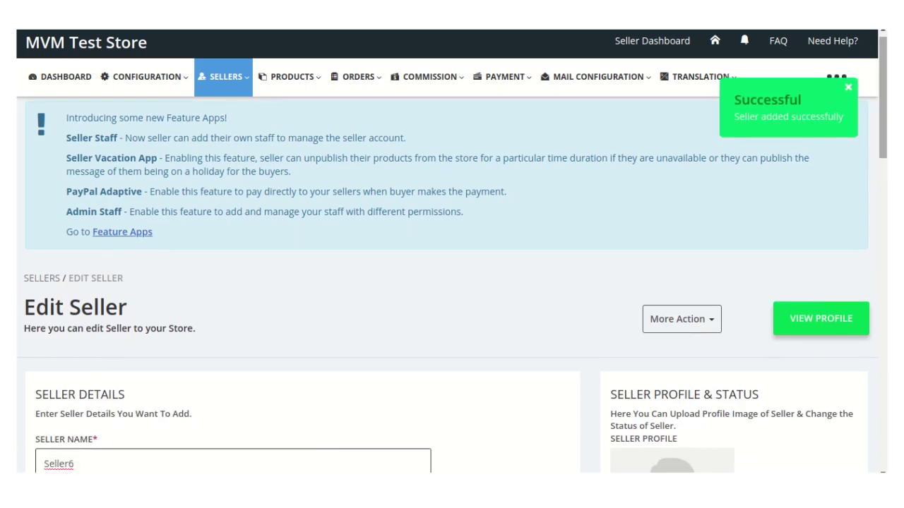
pyautogui.scroll(-3, 452, 282)
pyautogui.scroll(3, 85, 250)
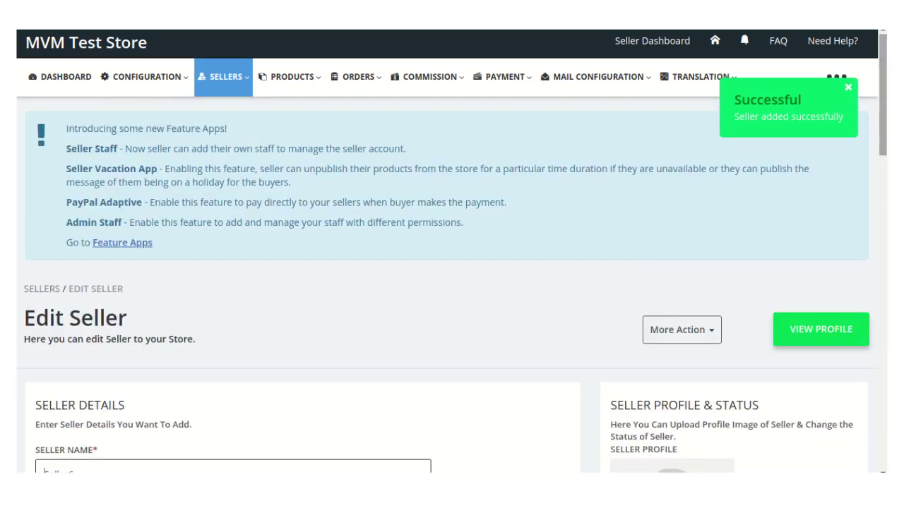
# Return to All Sellers and confirm Seller6 is listed first as Active
pyautogui.click(43, 292)
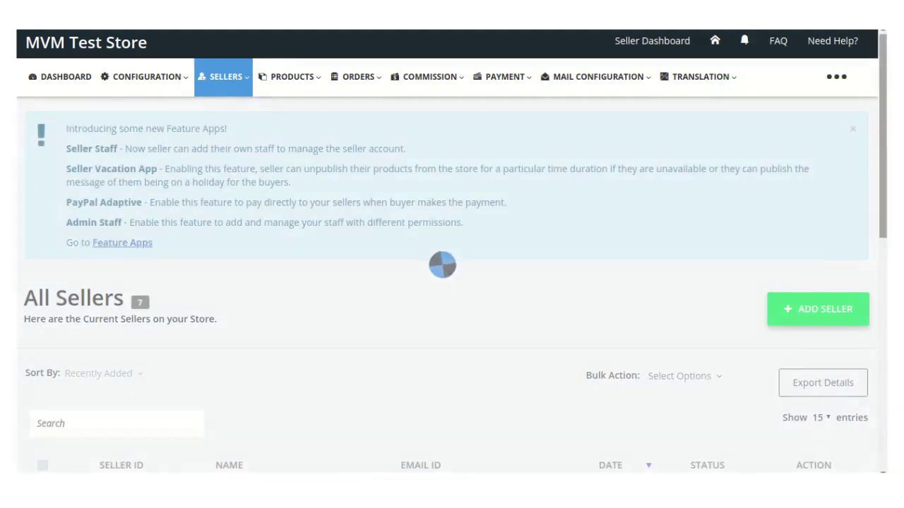
pyautogui.scroll(-3, 452, 282)
pyautogui.scroll(-1, 840, 289)
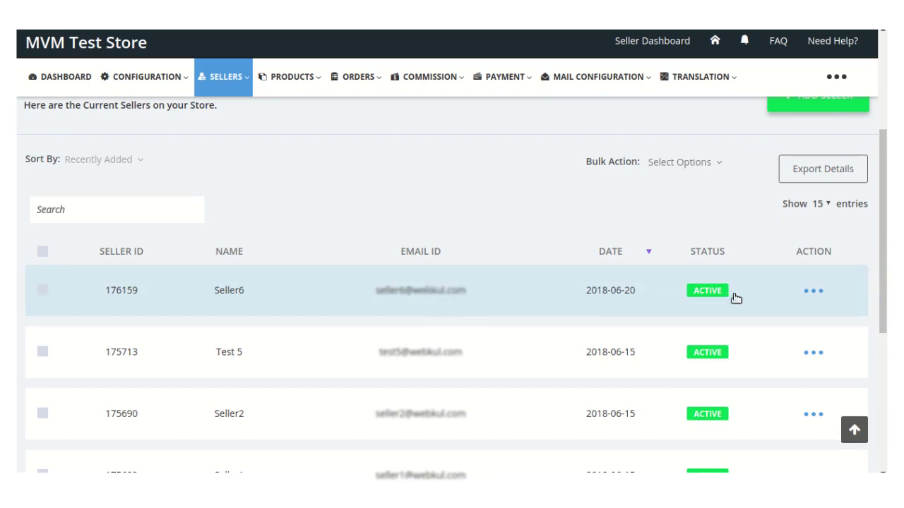
pyautogui.click(813, 292)
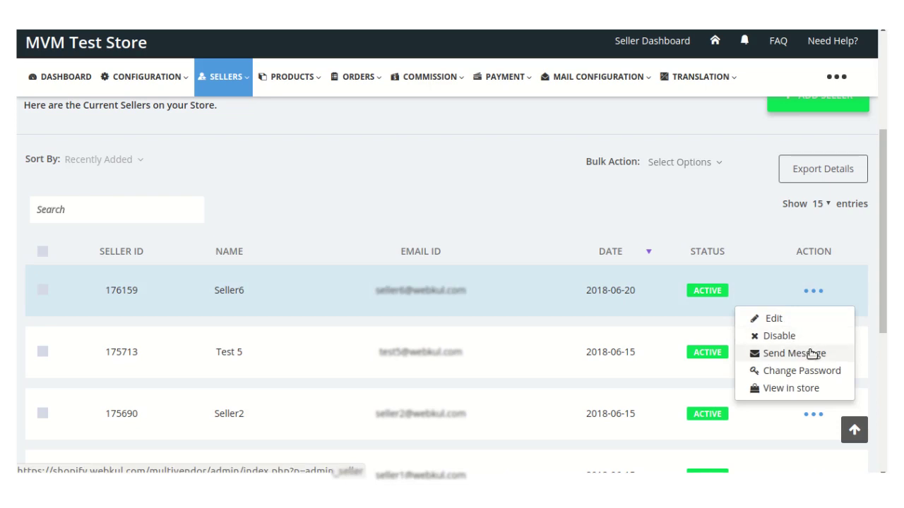
pyautogui.click(811, 354)
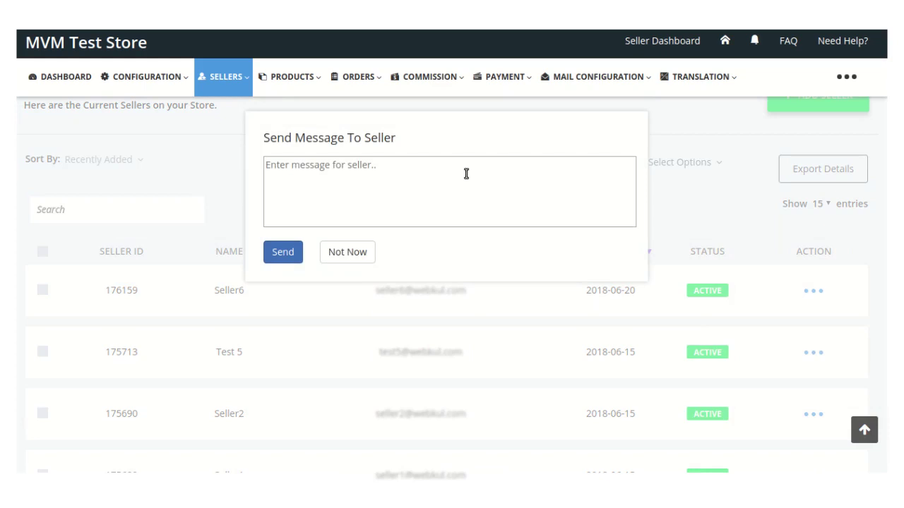
pyautogui.click(355, 166)
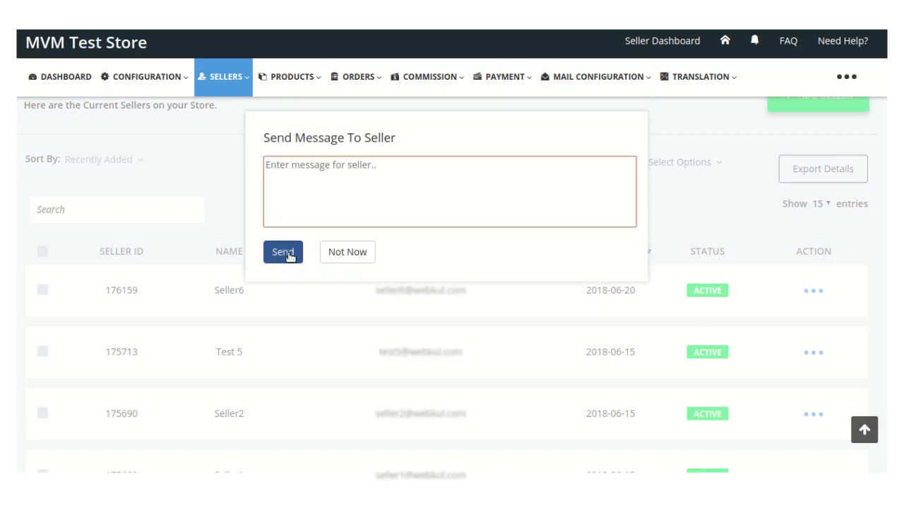
pyautogui.click(352, 255)
pyautogui.click(817, 293)
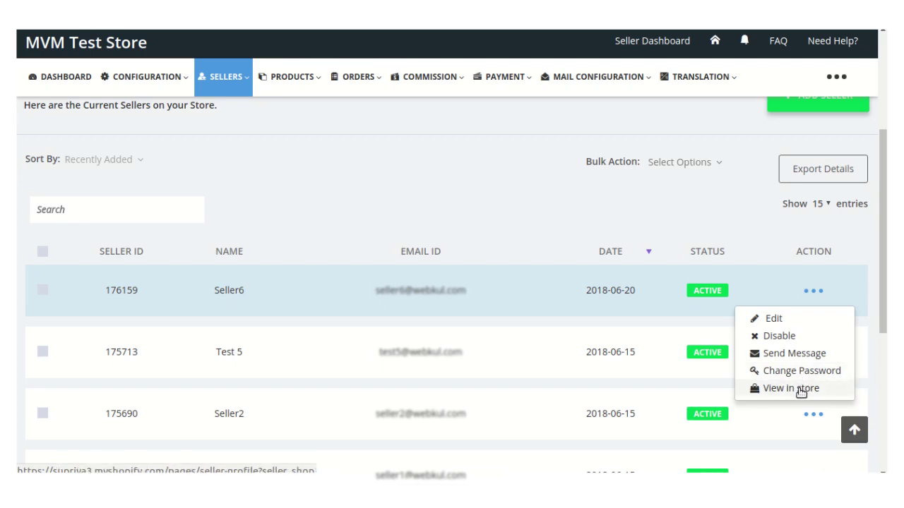
# View Seller6's storefront shop page (New York, 0 products), then return to the seller list
pyautogui.click(800, 388)
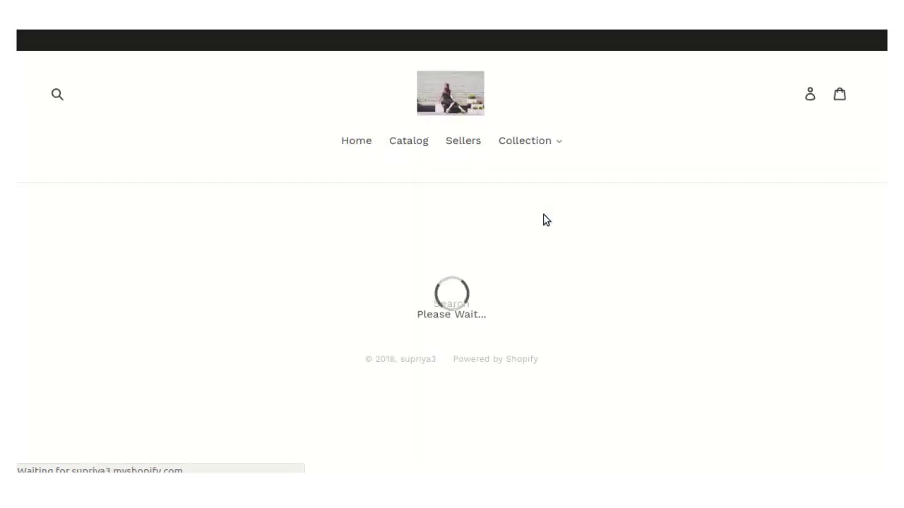
pyautogui.scroll(-2, 452, 283)
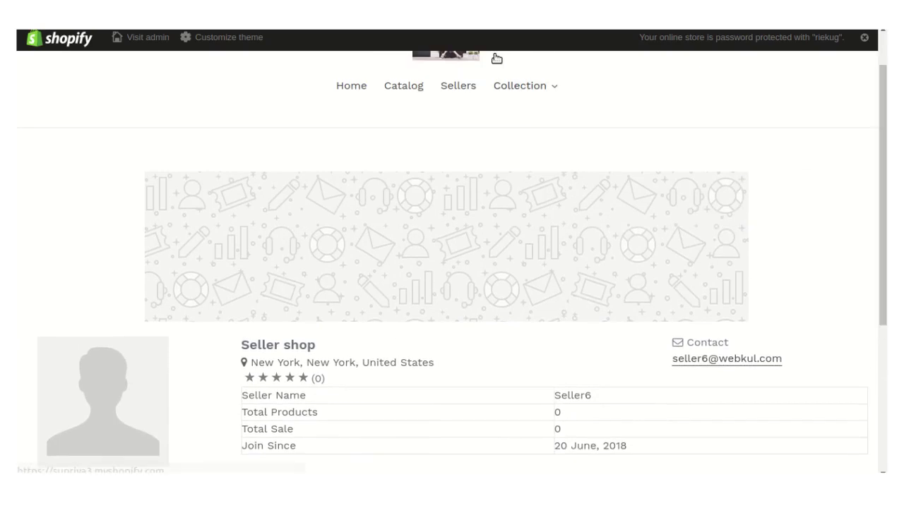
pyautogui.hotkey('alt', 'Left')
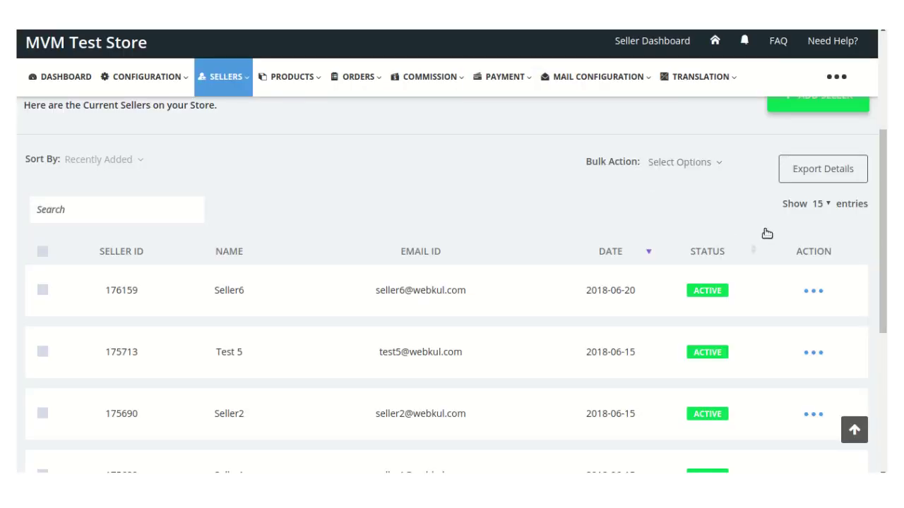
pyautogui.scroll(2, 777, 237)
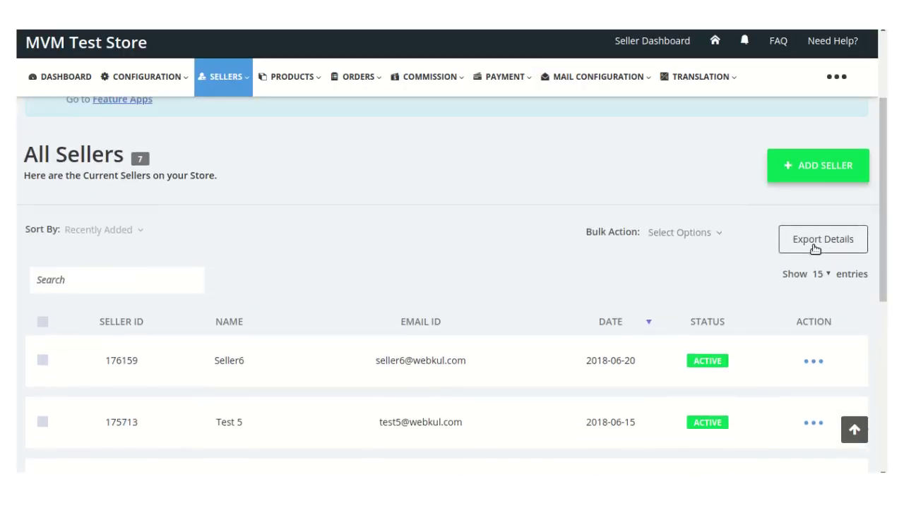
pyautogui.click(818, 240)
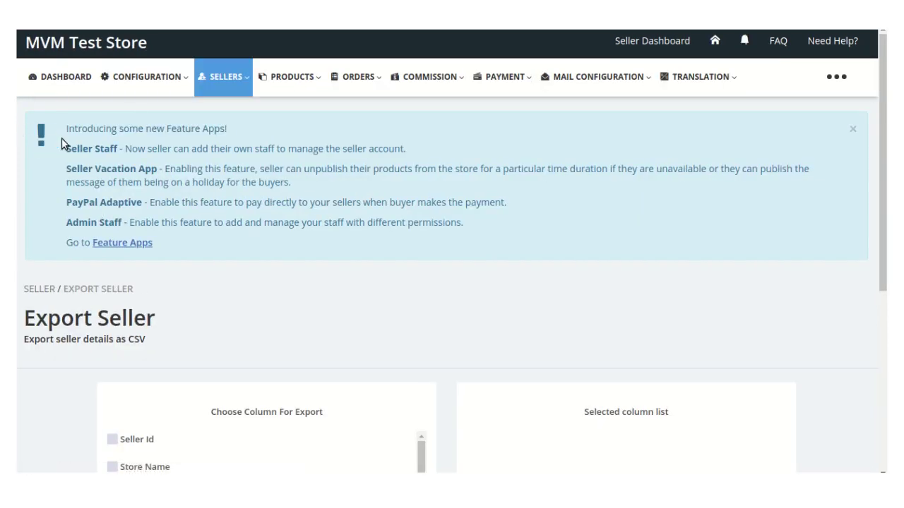
pyautogui.click(47, 290)
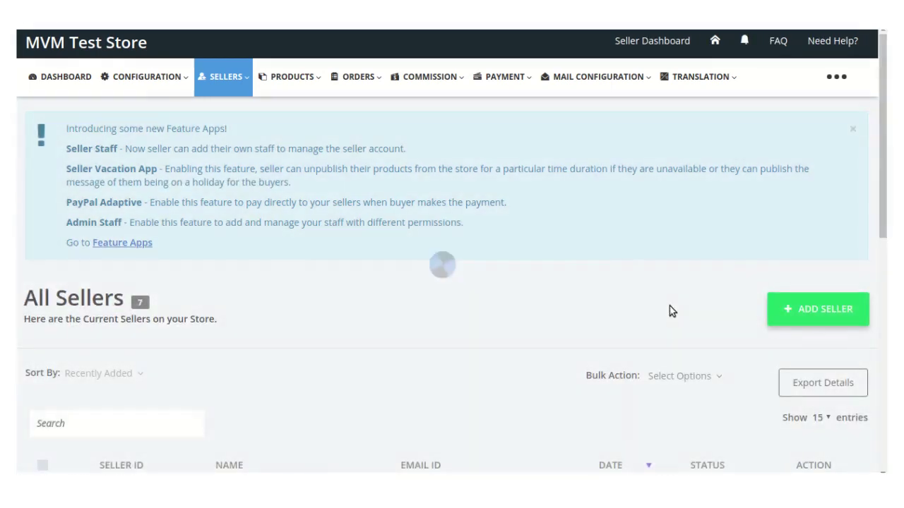
pyautogui.scroll(-2, 706, 296)
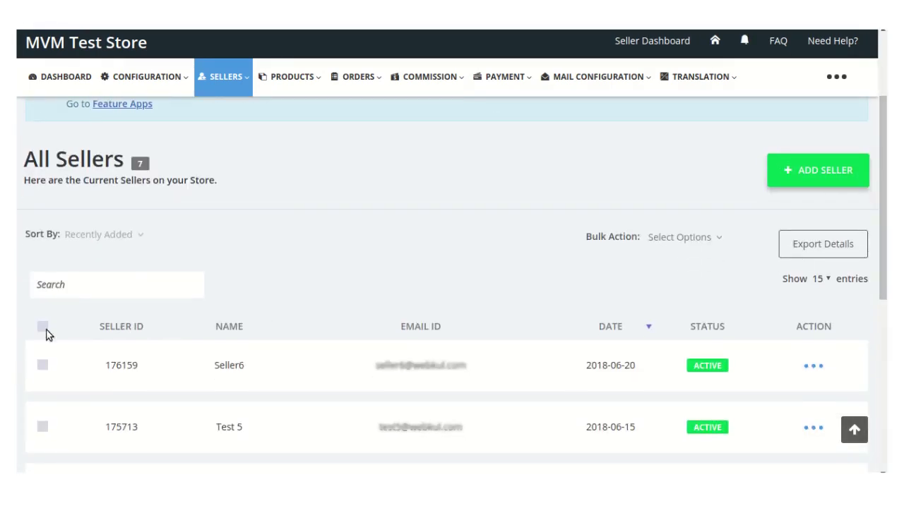
pyautogui.click(43, 327)
pyautogui.click(688, 241)
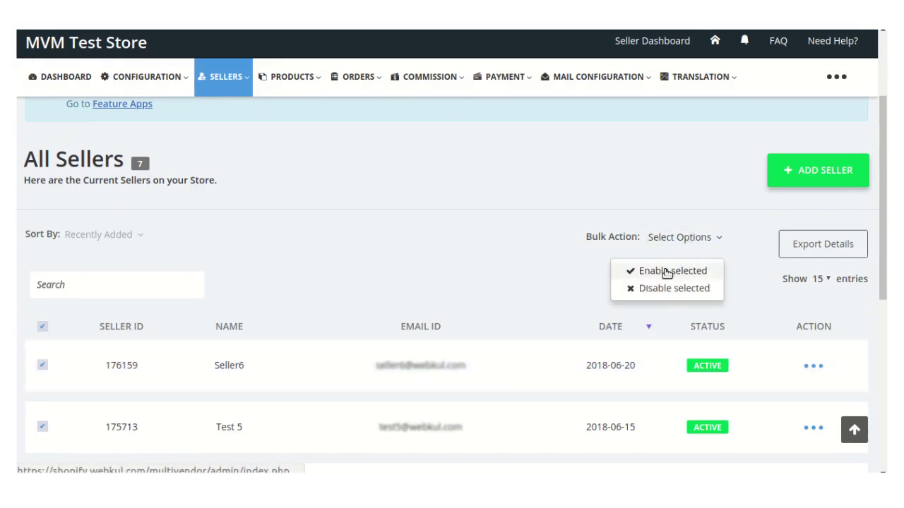
pyautogui.click(413, 237)
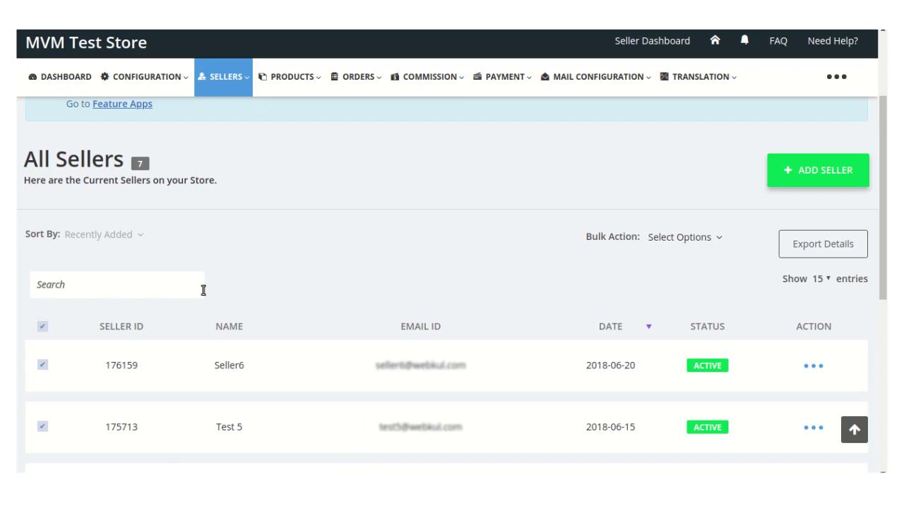
pyautogui.click(44, 325)
pyautogui.scroll(1, 552, 191)
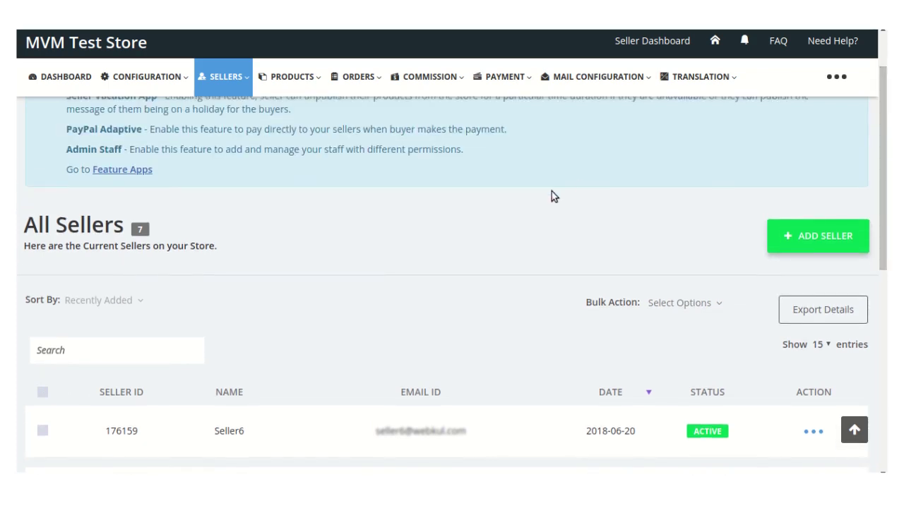